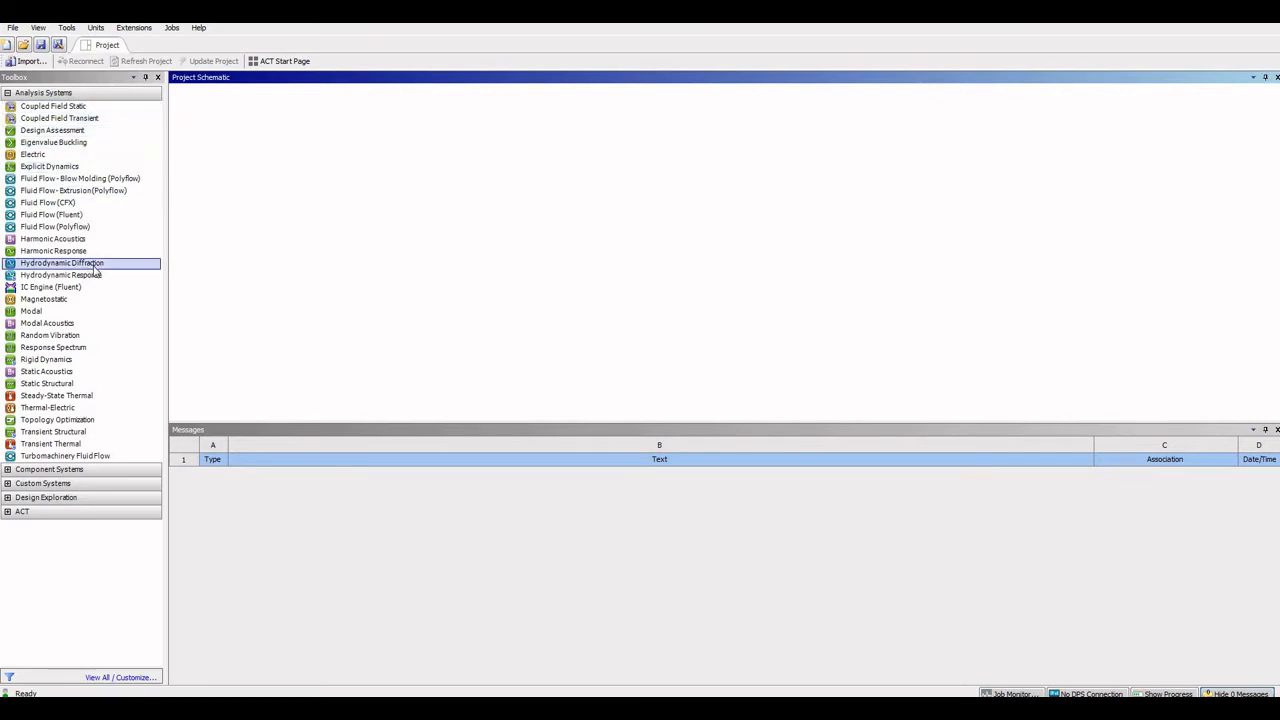
- Add a standalone Static Structural analysis system to the project schematic
left_click(65, 142)
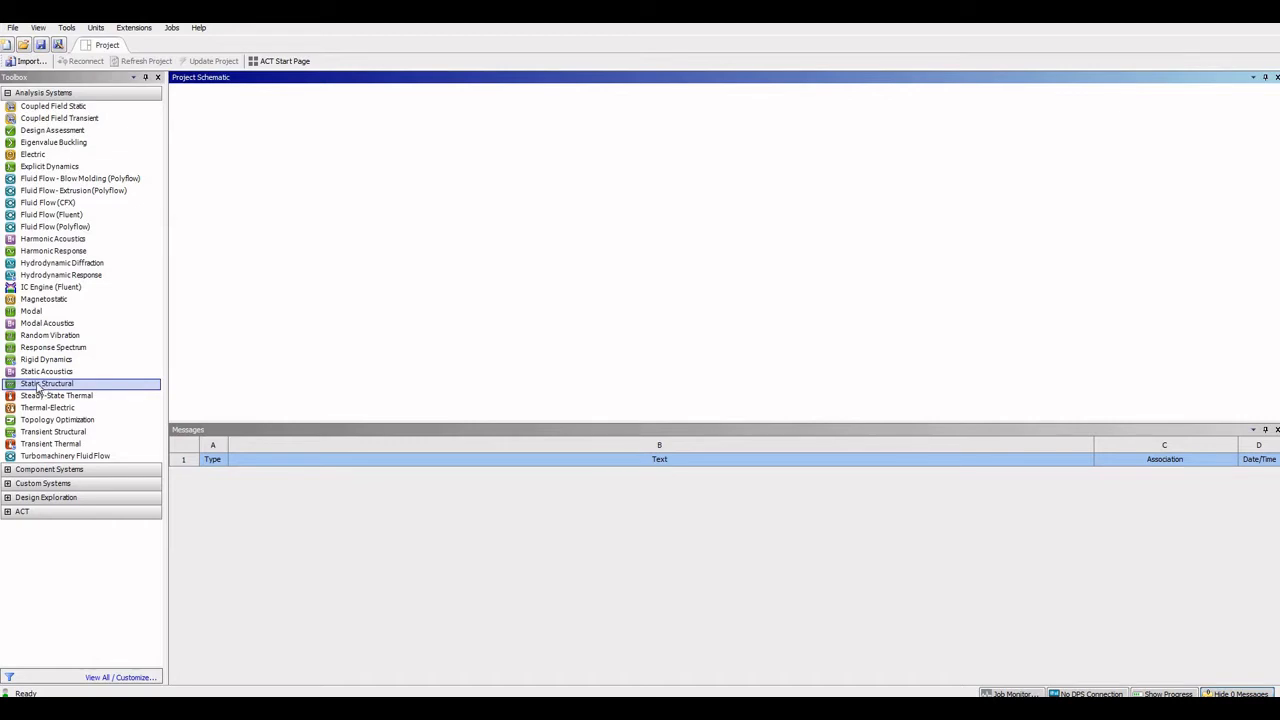
left_click_drag(40, 390, 236, 162)
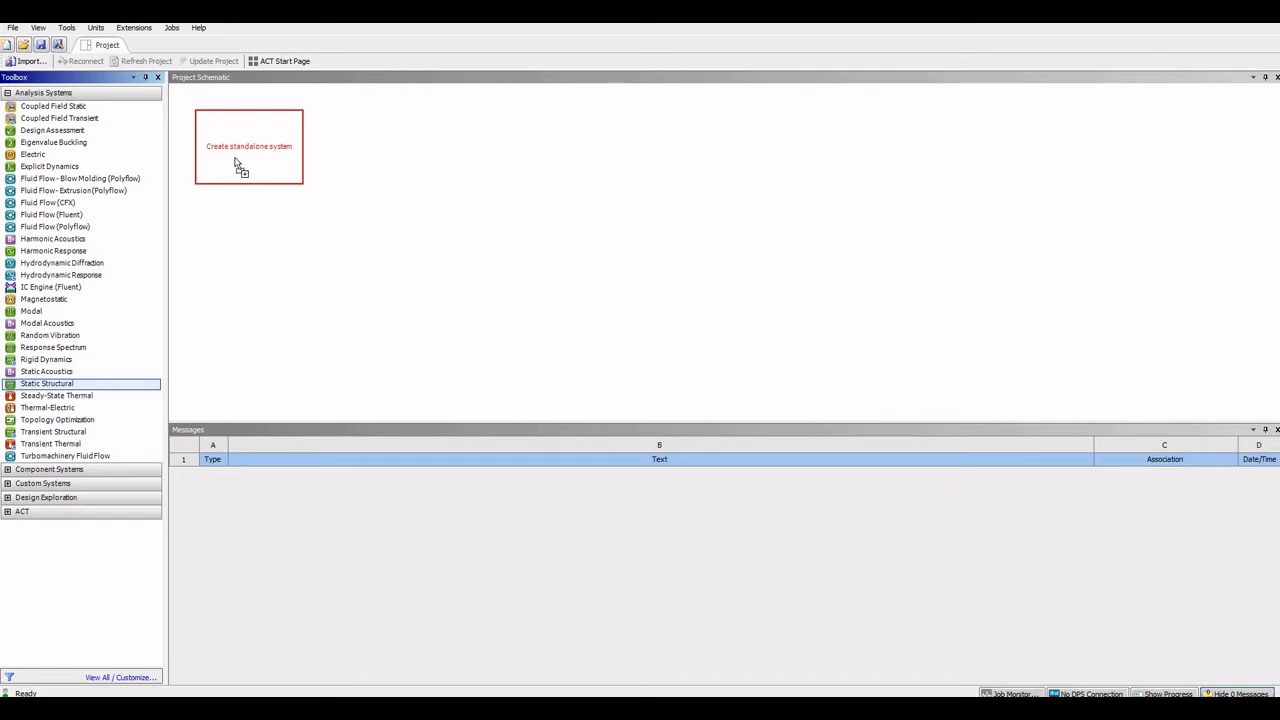
left_click_drag(235, 158, 240, 158)
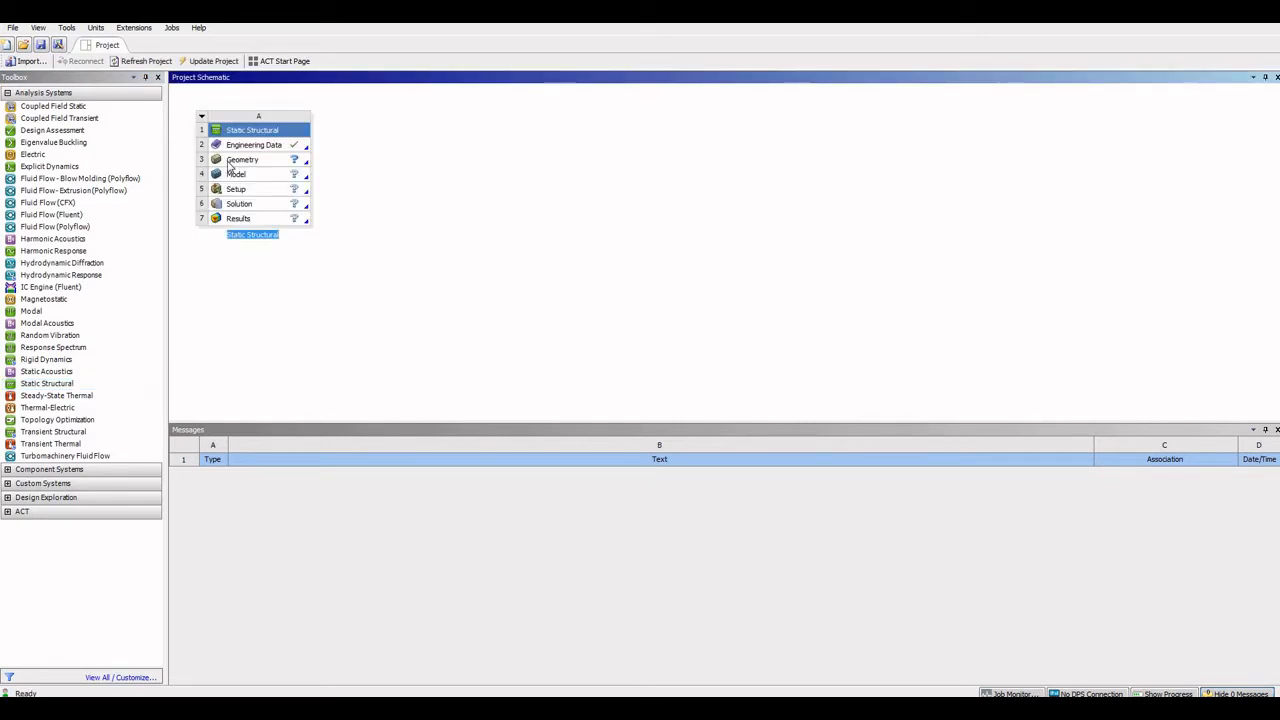
left_click(379, 246)
- Rename the Static Structural system as Project 1
left_click(202, 118)
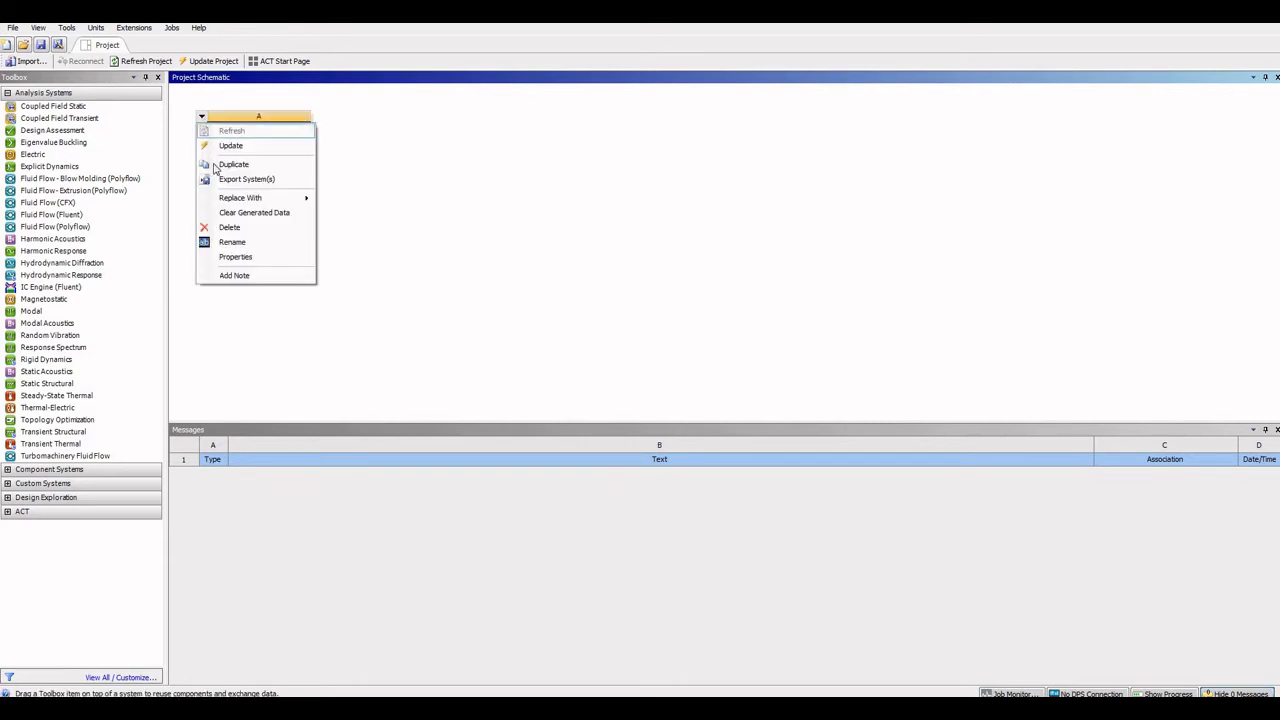
left_click(232, 243)
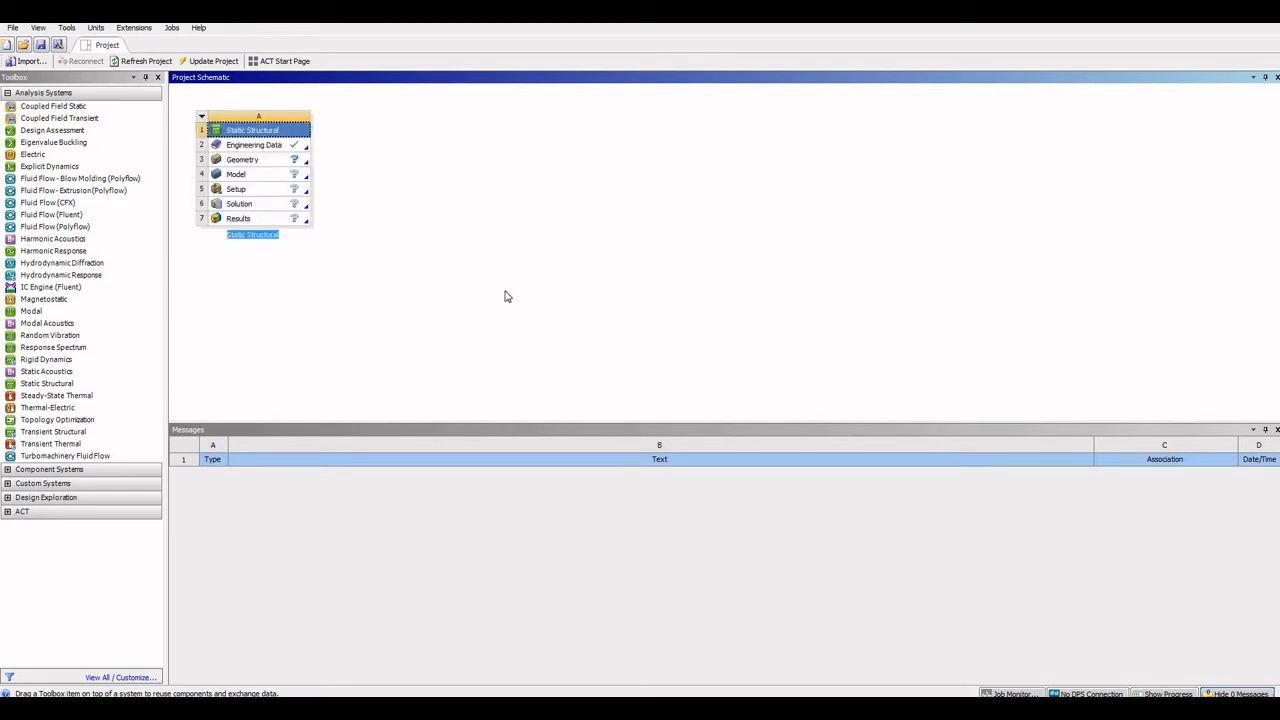
type("Project 1")
key("Return")
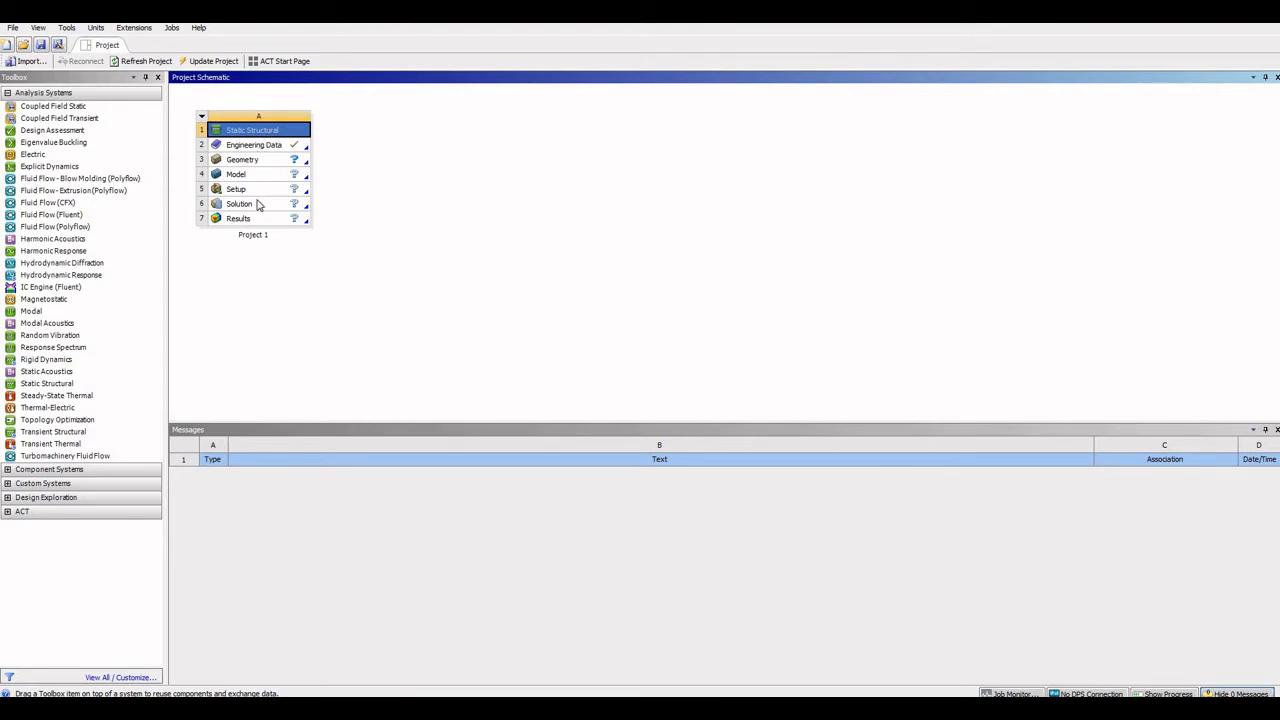
right_click(268, 150)
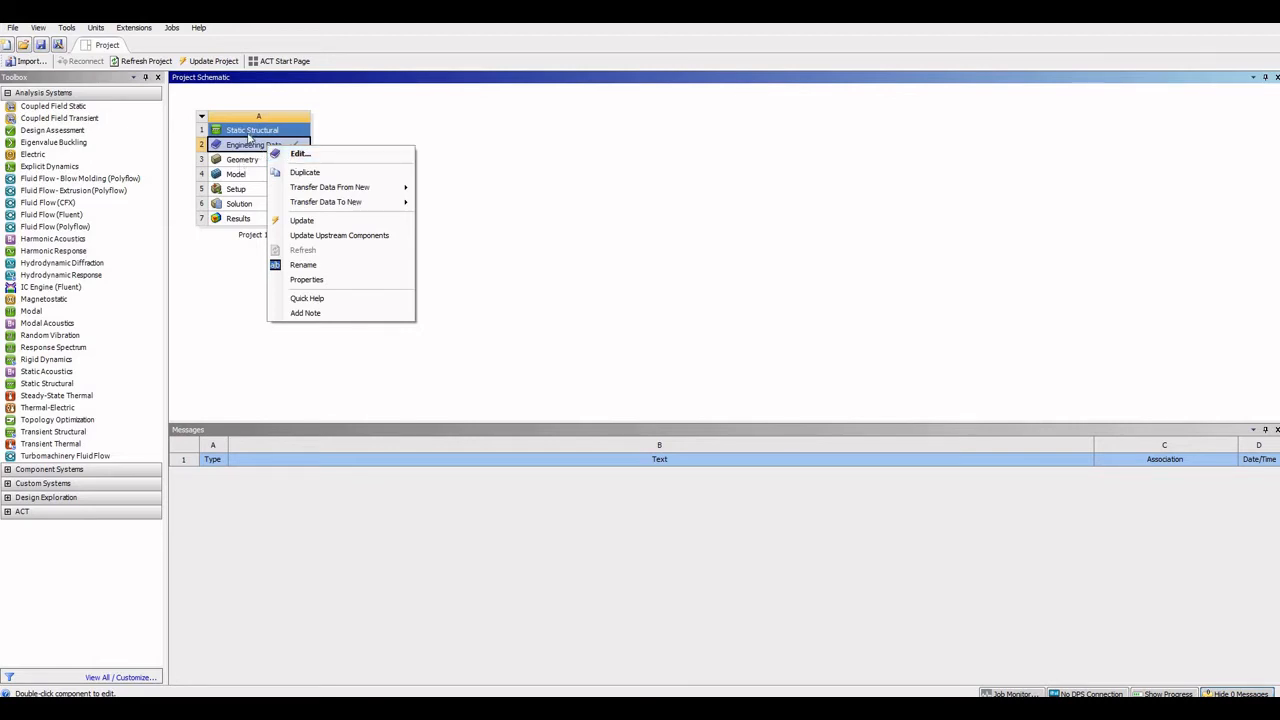
right_click(247, 159)
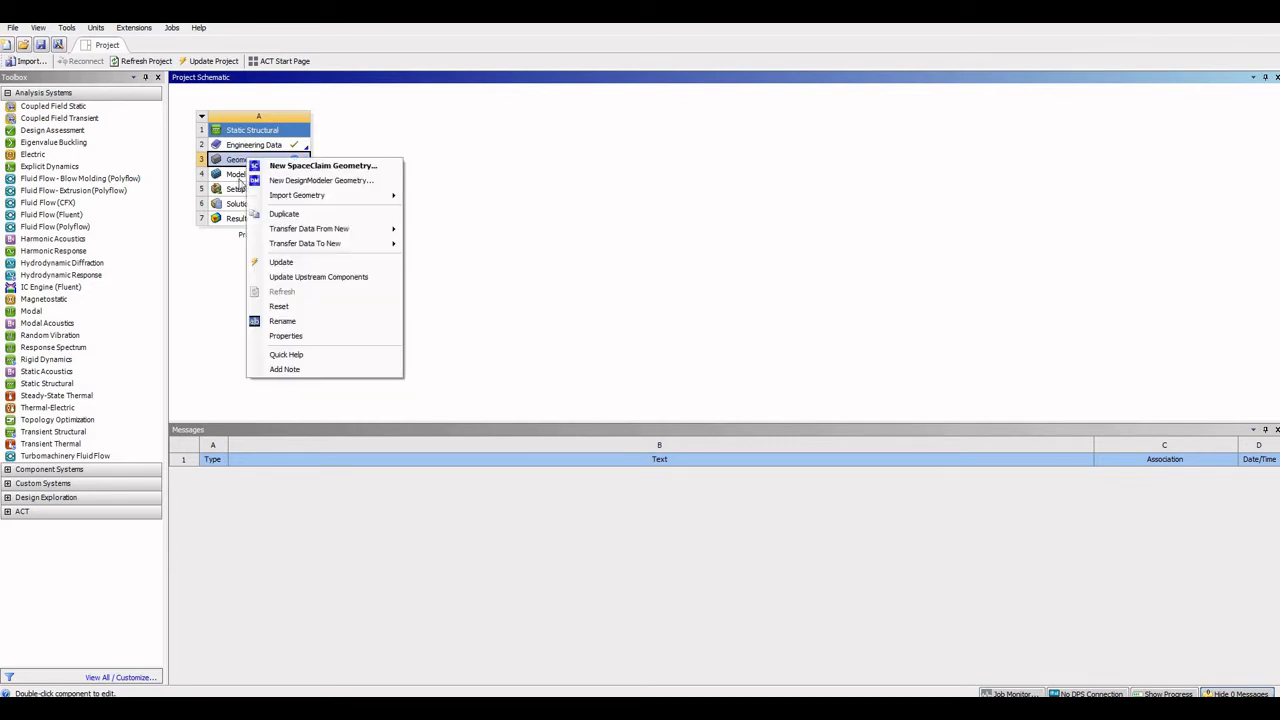
left_click(240, 177)
right_click(242, 176)
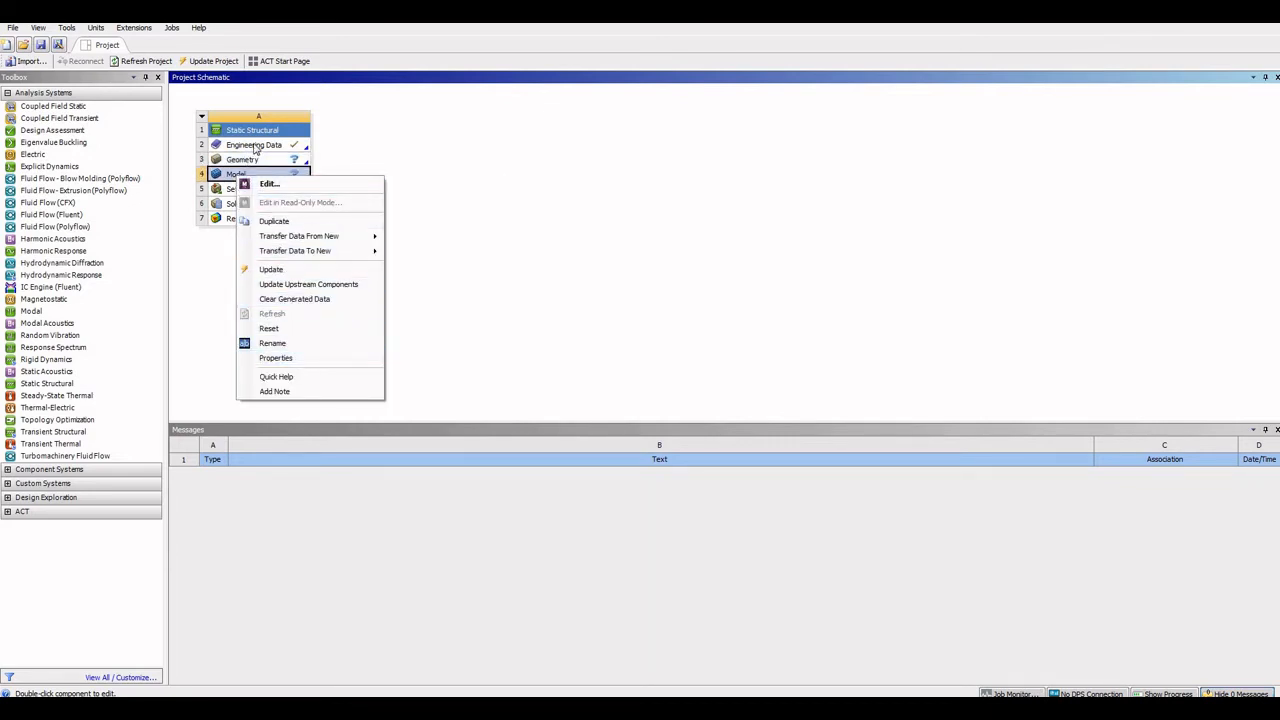
left_click(255, 148)
right_click(256, 147)
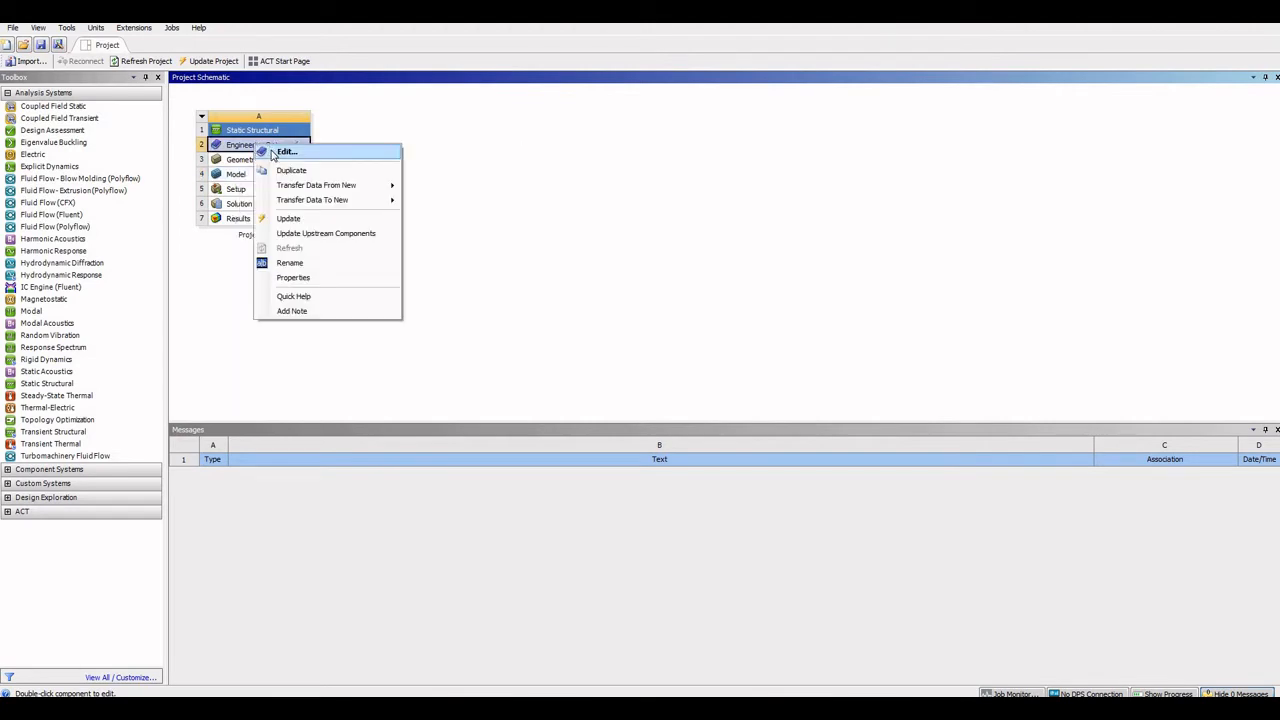
left_click(286, 152)
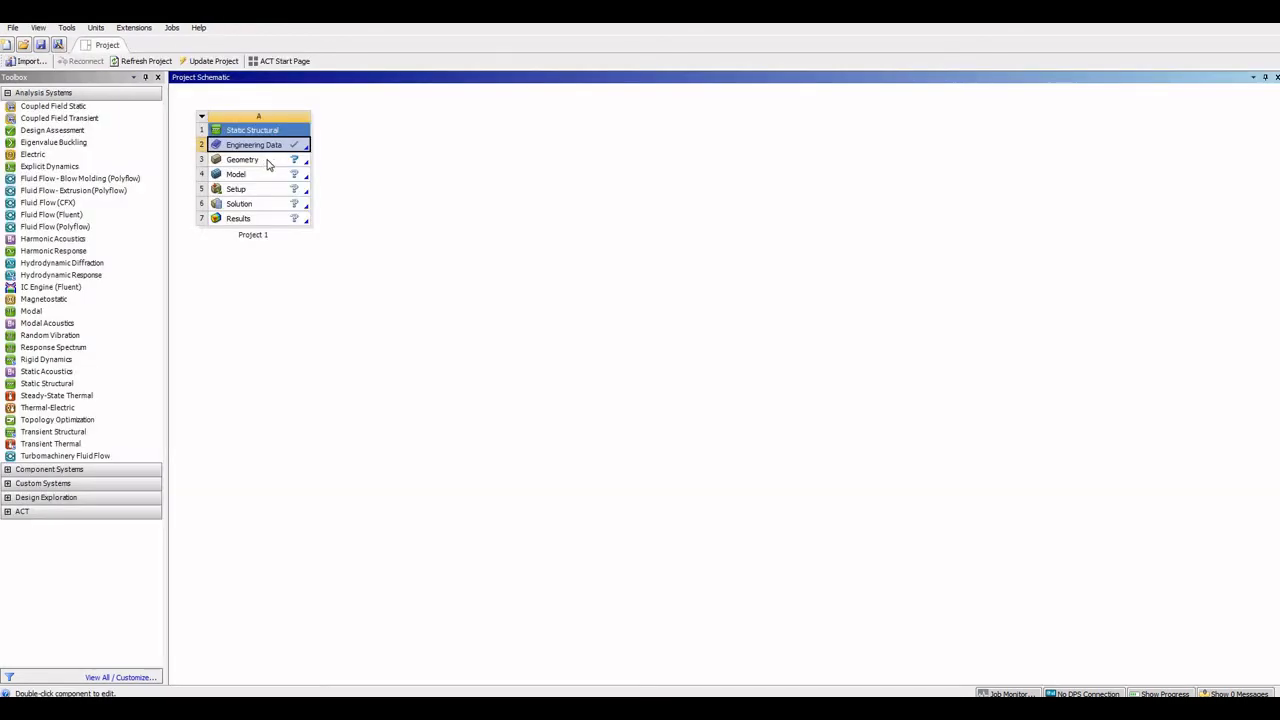
right_click(266, 161)
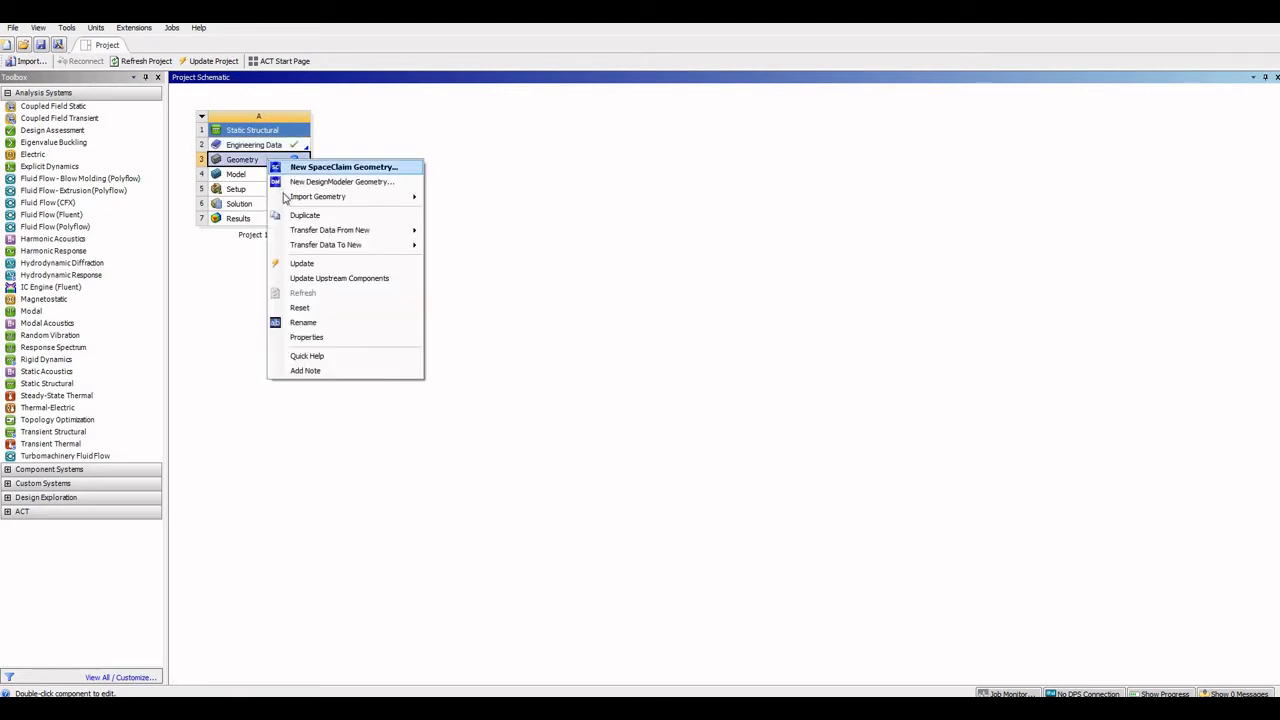
mouse_move(338, 205)
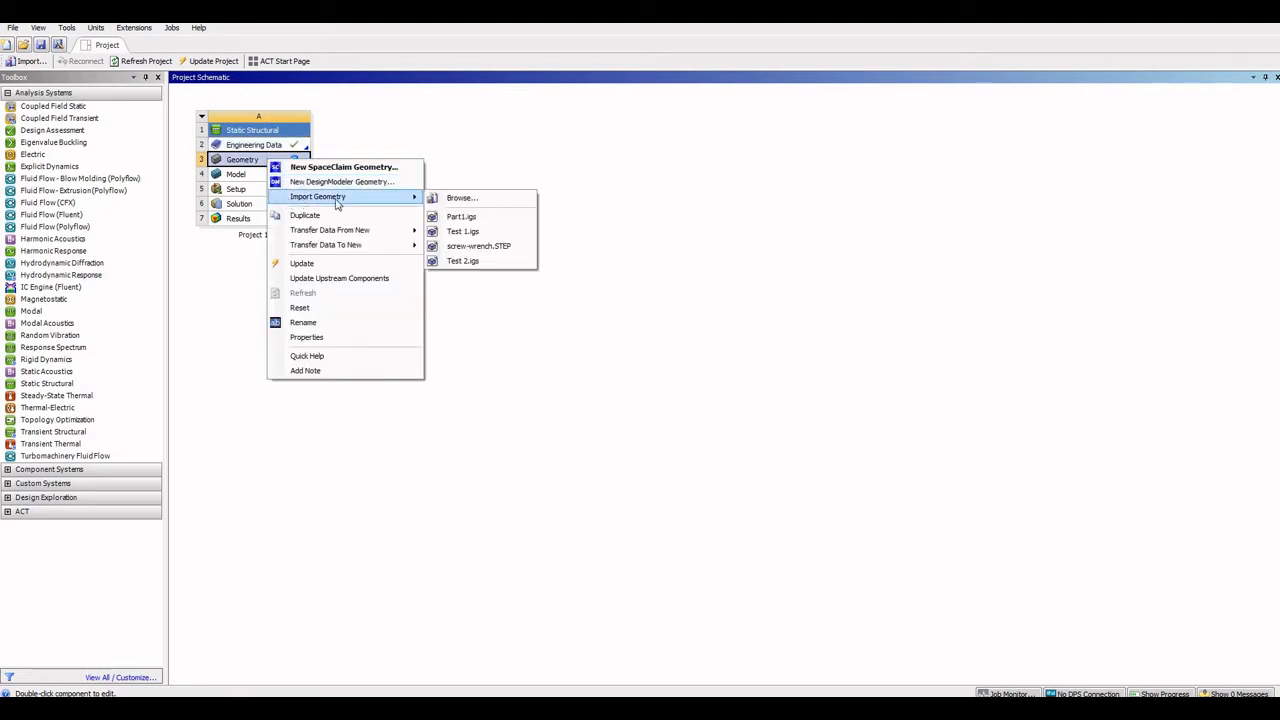
left_click(465, 200)
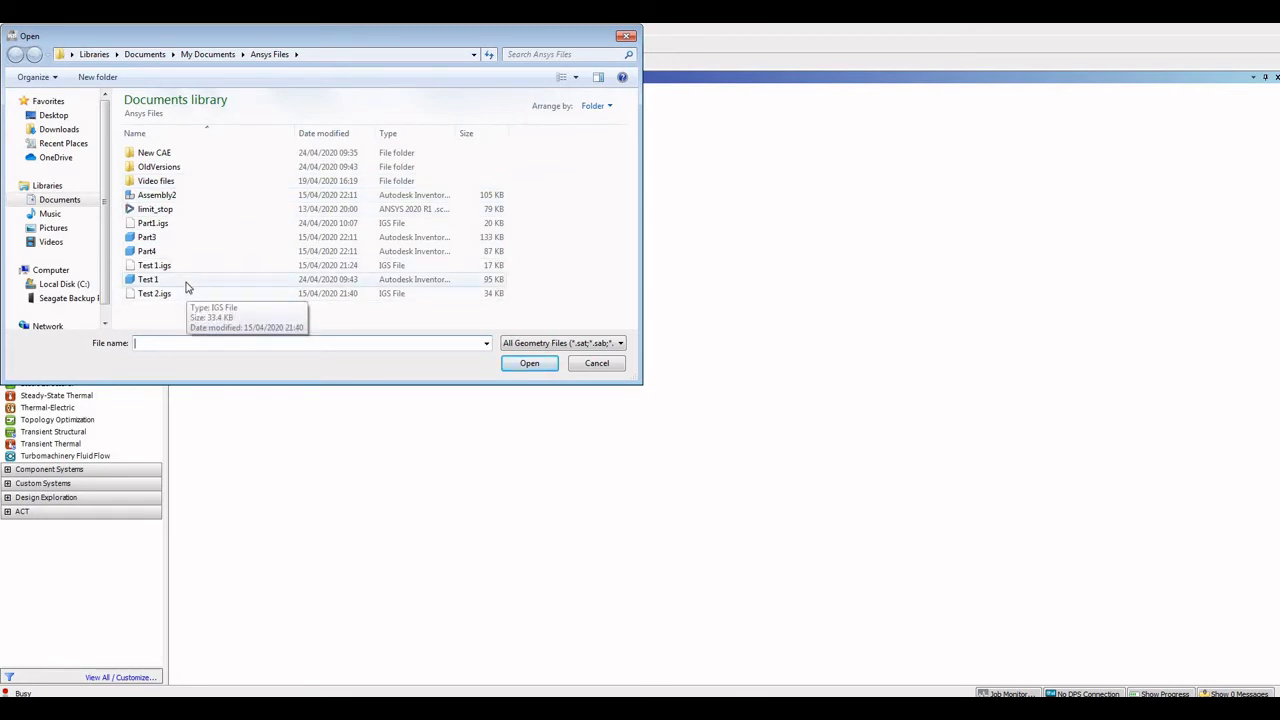
left_click(596, 364)
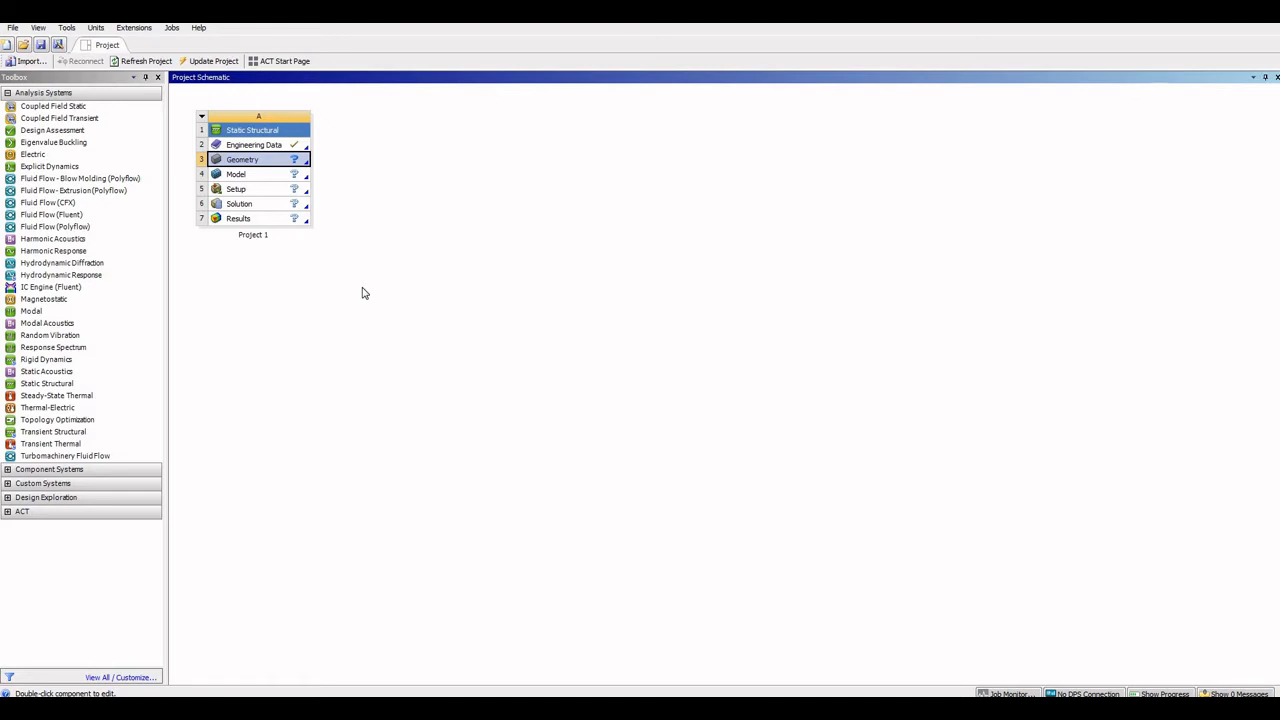
- Import the recently used geometry file Part1.igs into the Geometry cell of Project 1
right_click(294, 159)
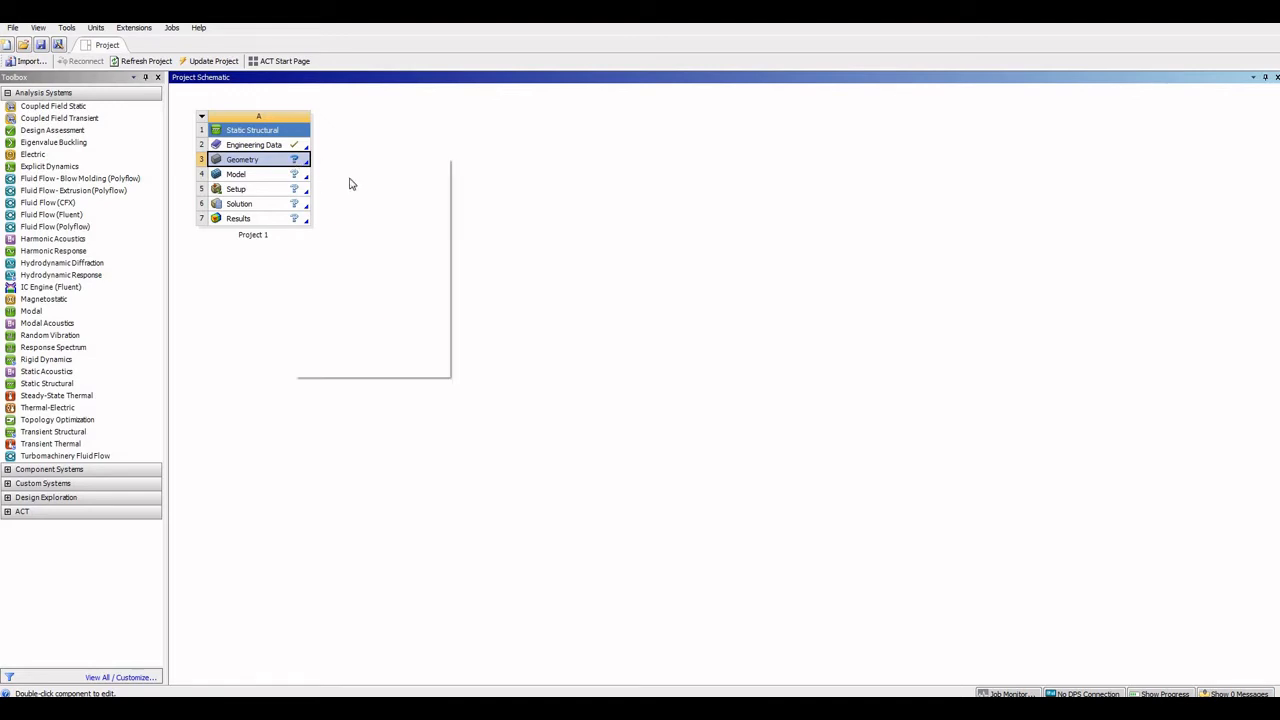
mouse_move(400, 196)
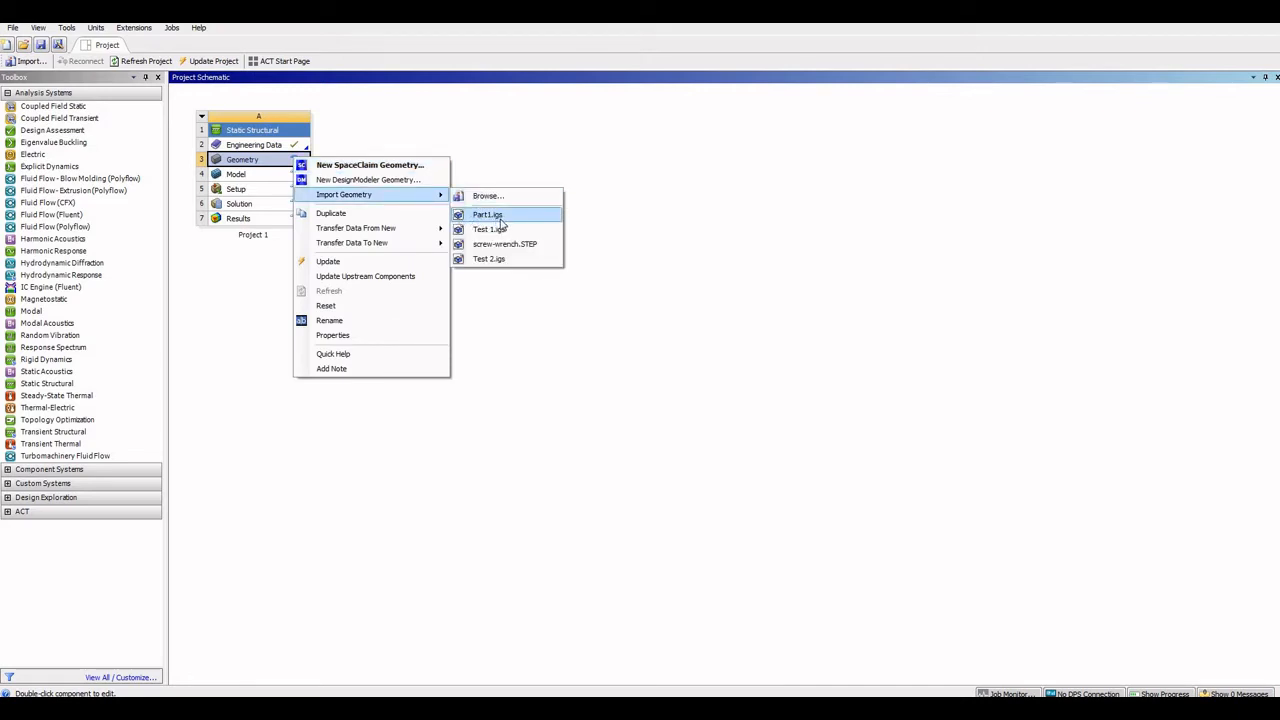
left_click(505, 218)
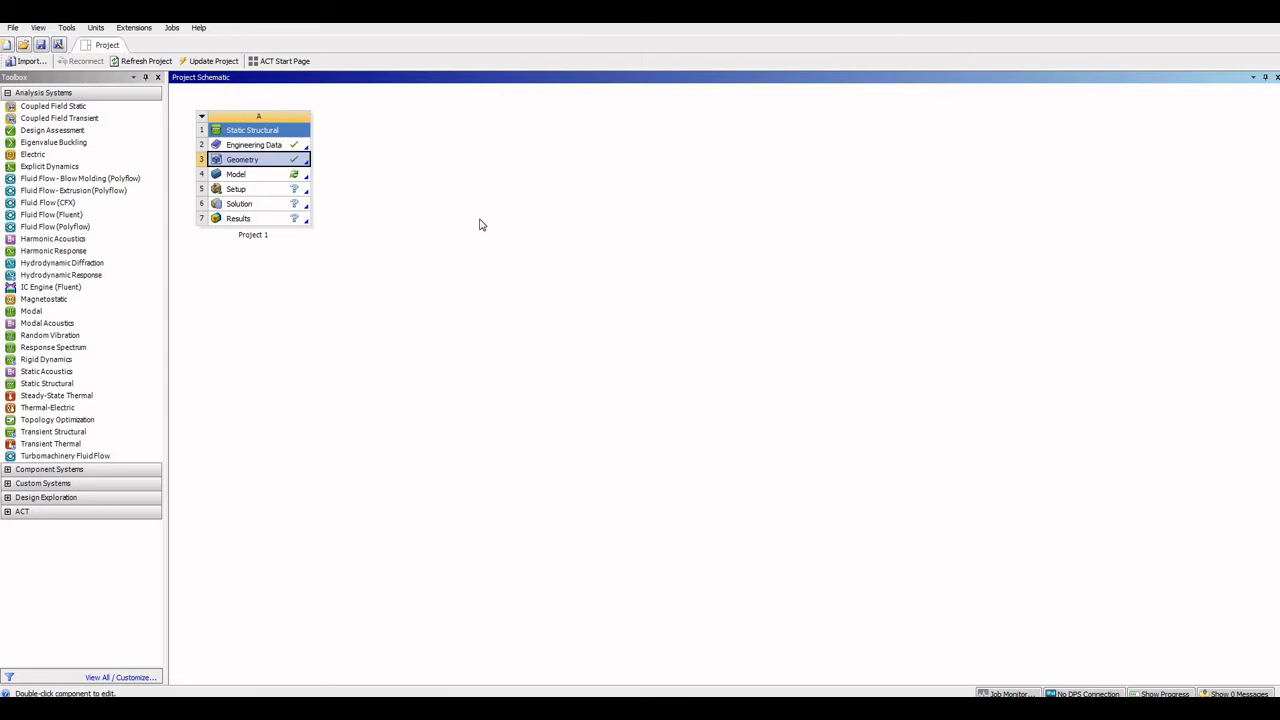
- Open the Model cell of Project 1 in Mechanical and maximize its window
double_click(297, 176)
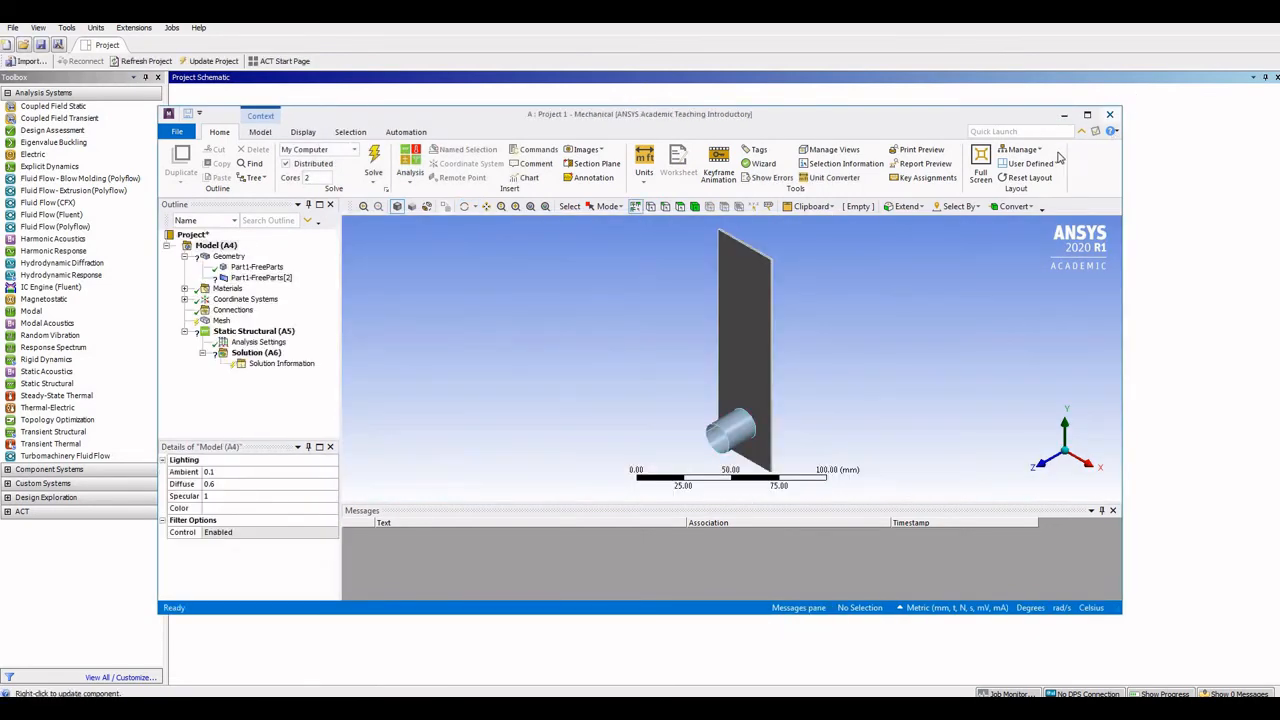
left_click_drag(1037, 120, 1050, 119)
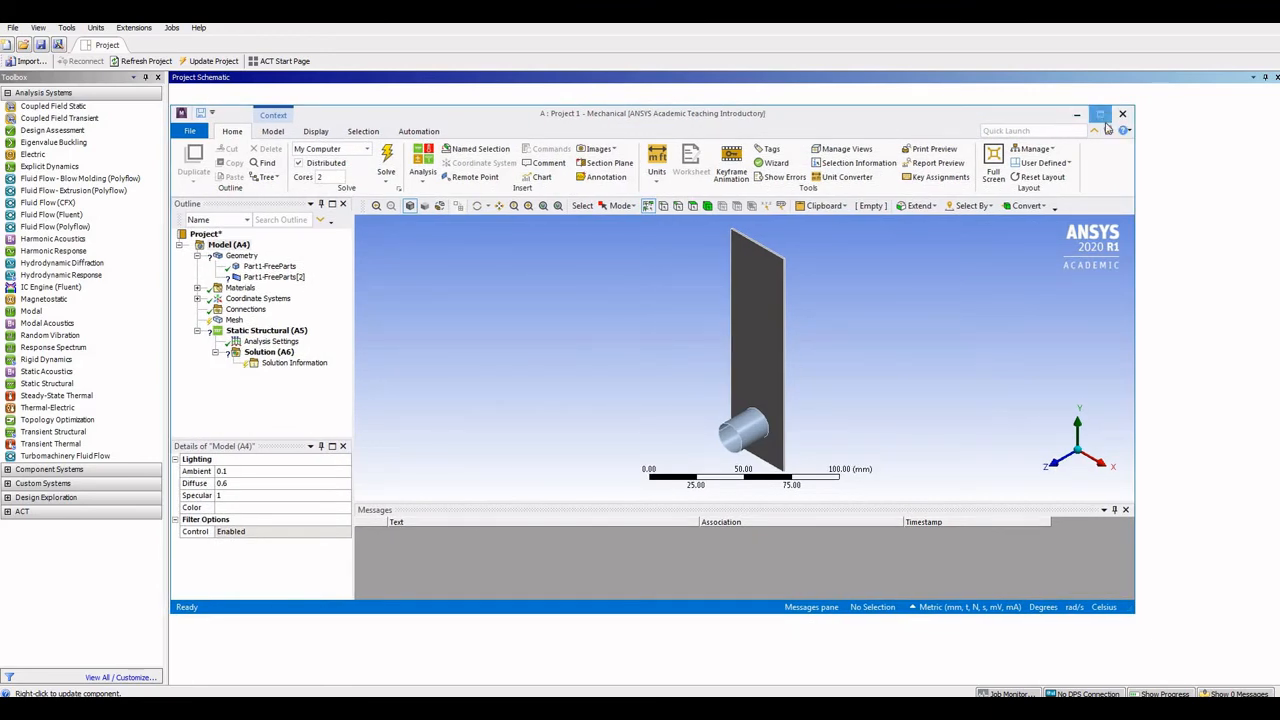
left_click(1100, 116)
- Select the imported geometry in the model outline and check which unit system is active
left_click(68, 155)
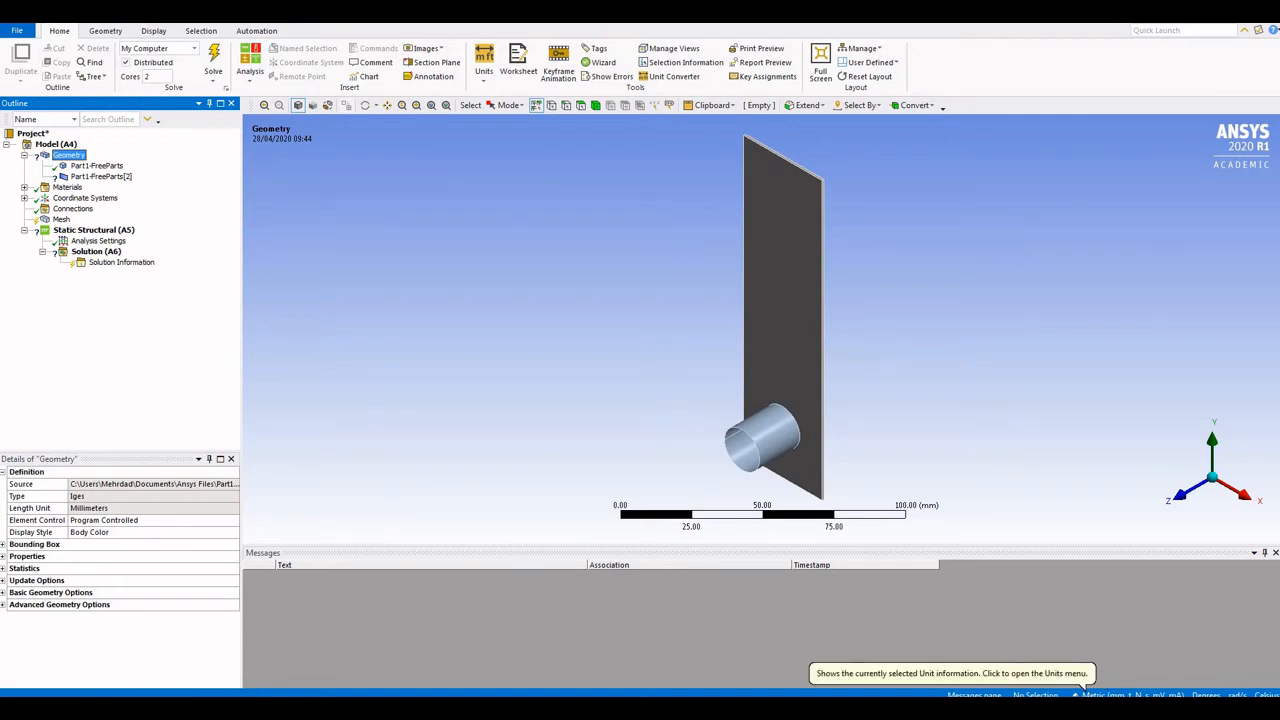
left_click(1086, 694)
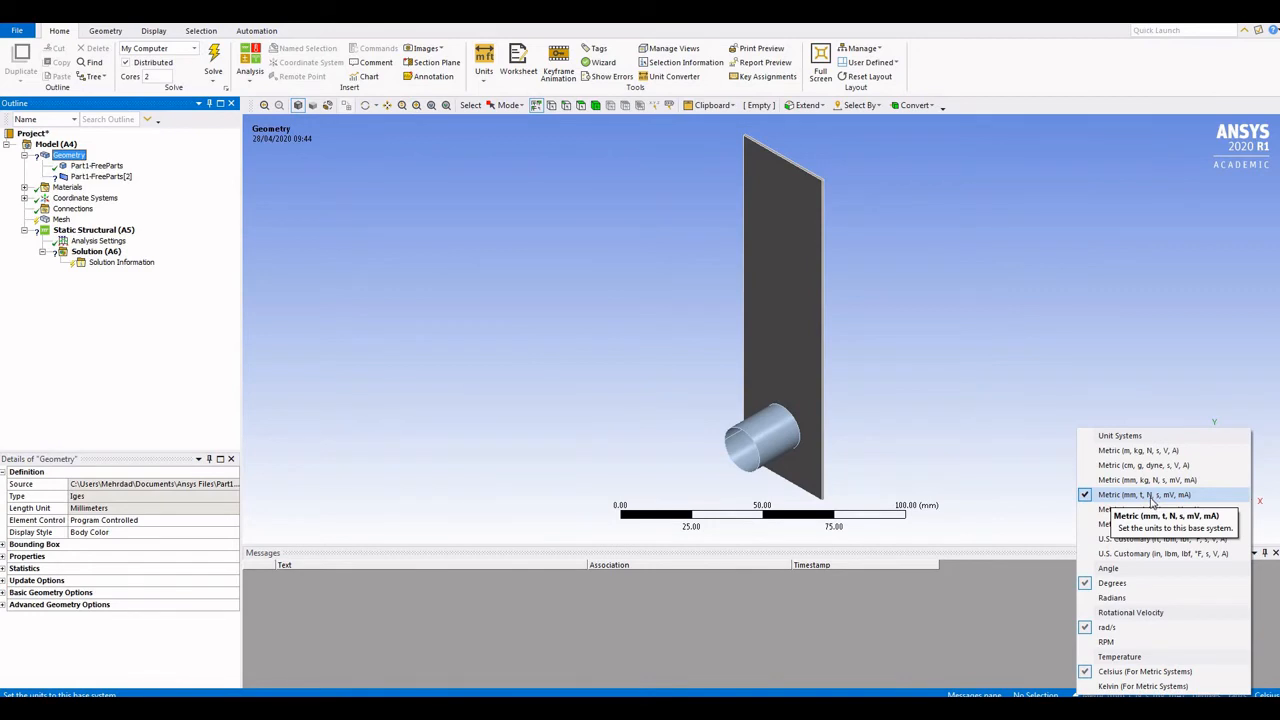
left_click(1035, 68)
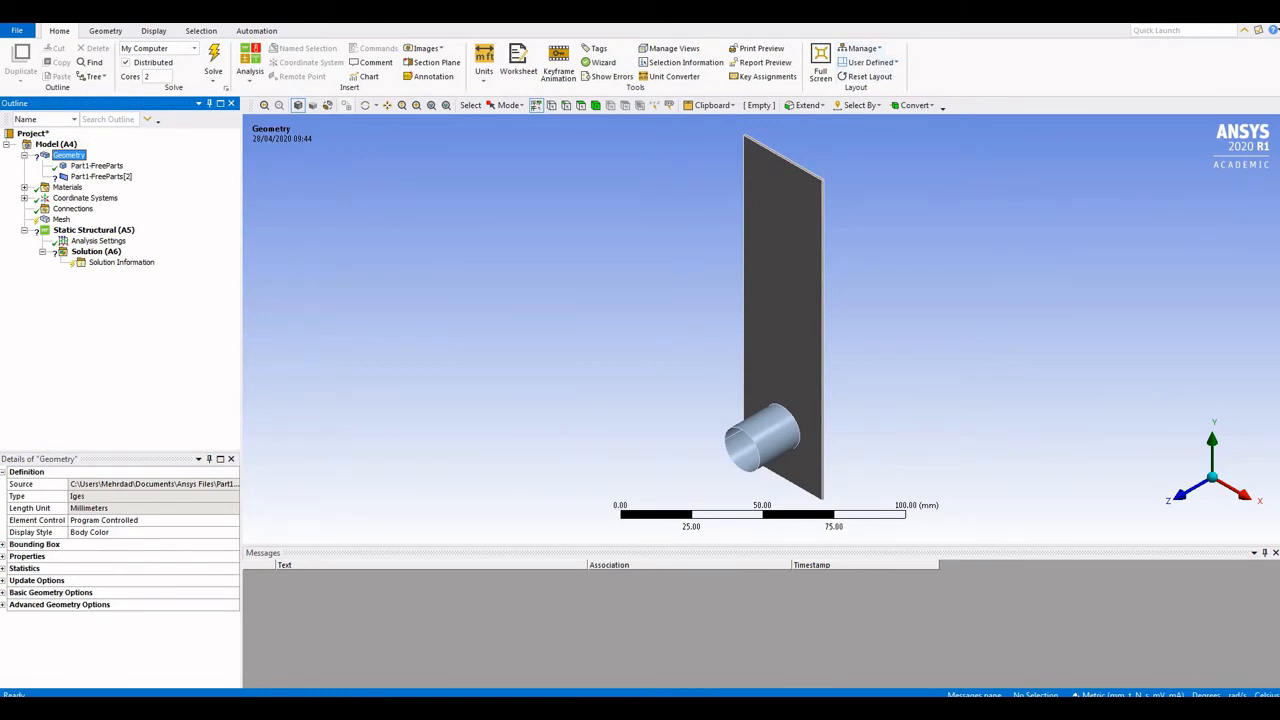
left_click(1120, 695)
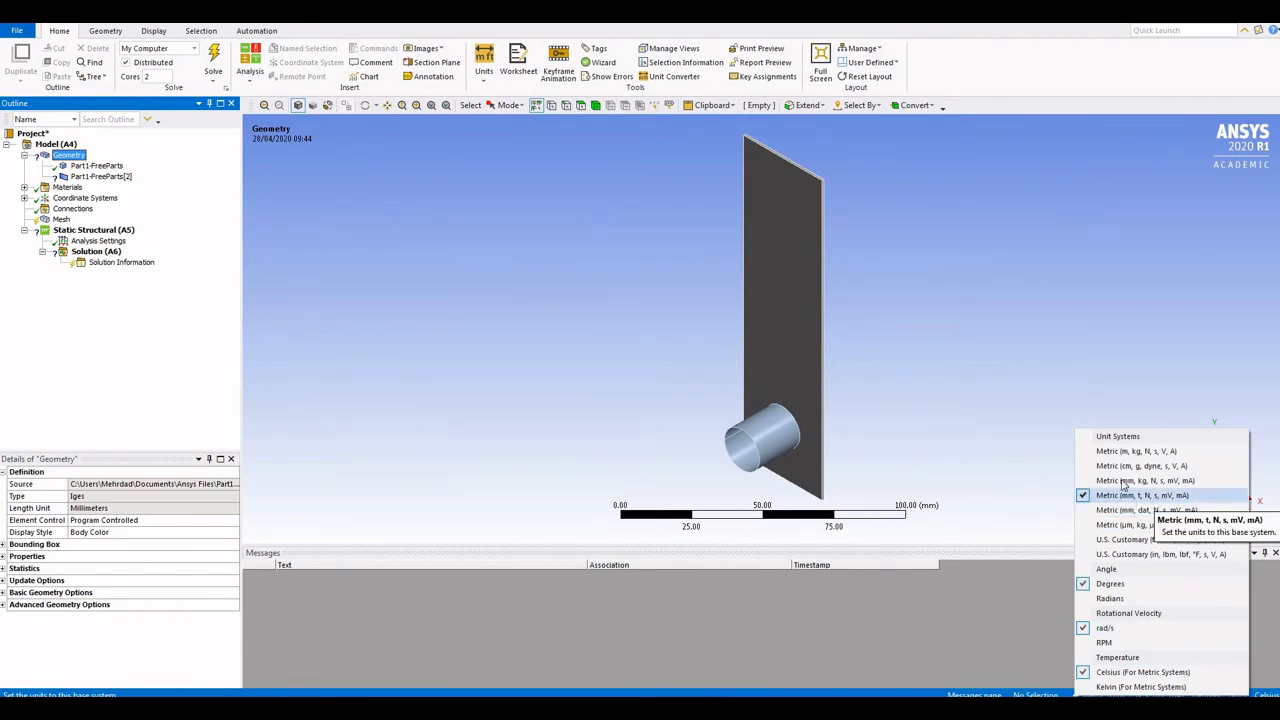
left_click(1037, 70)
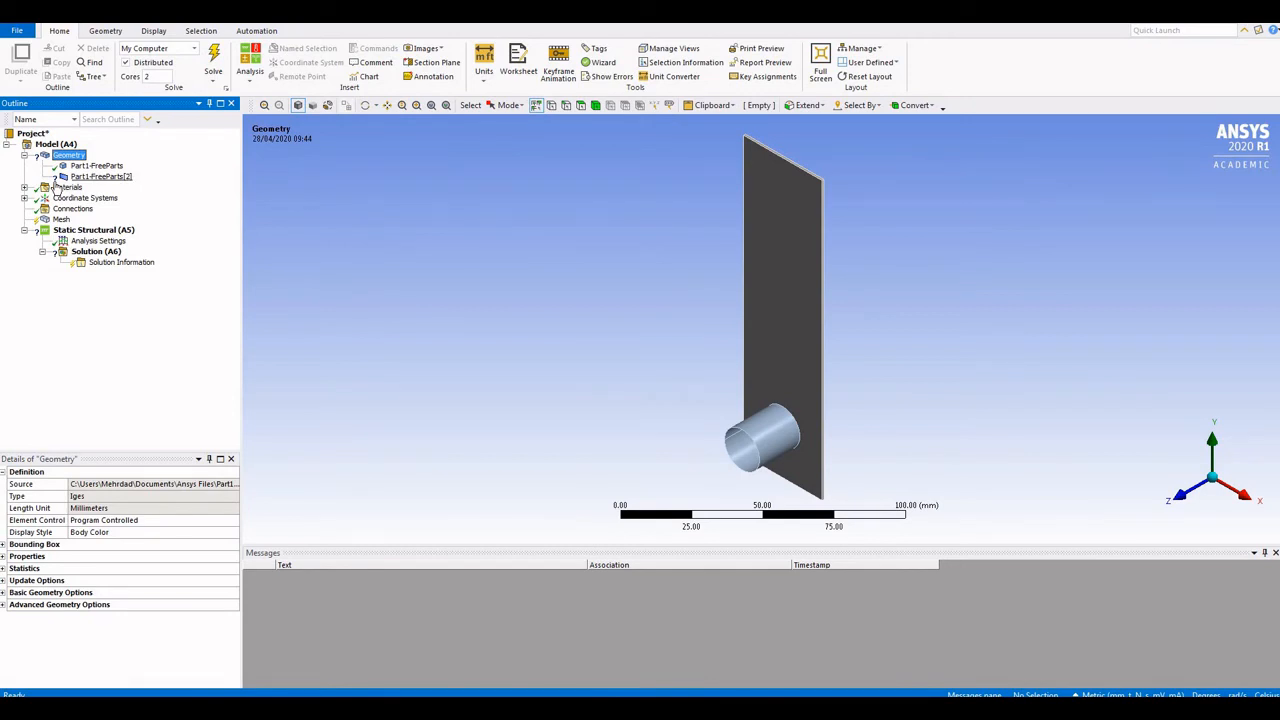
- Inspect the details of the cylindrical surface body and the material properties of Structural Steel
left_click(94, 177)
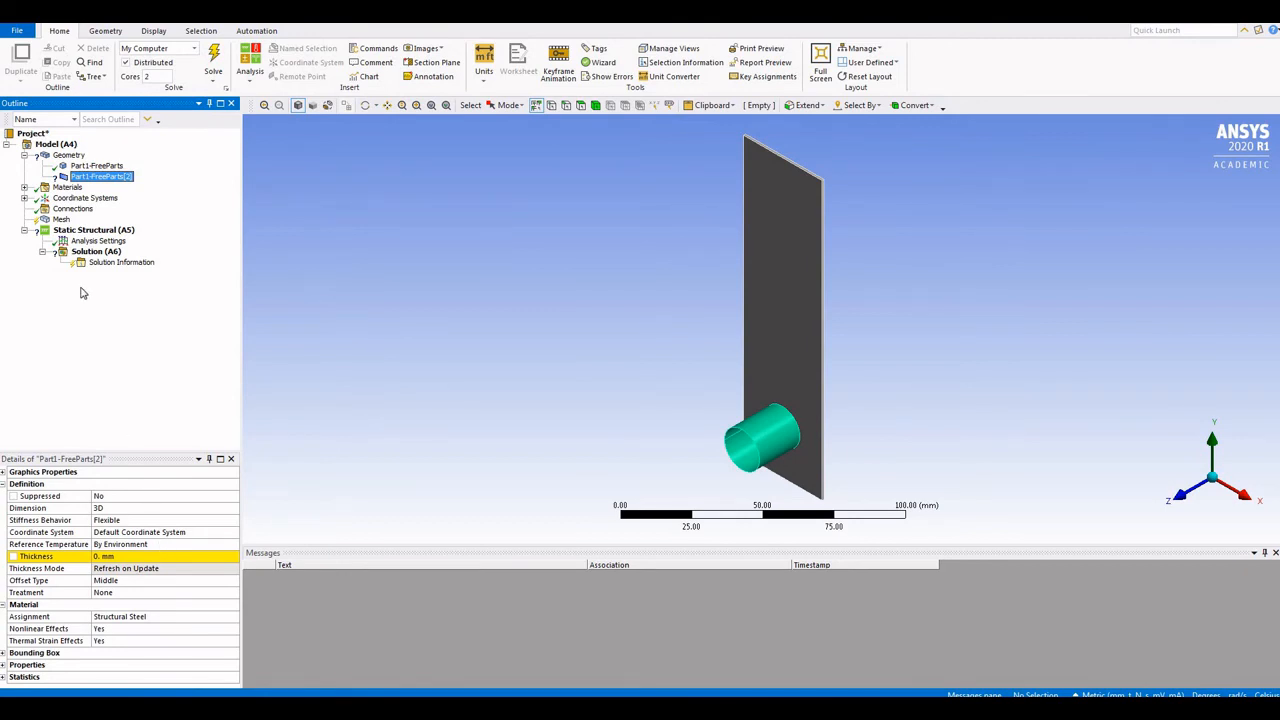
left_click(24, 187)
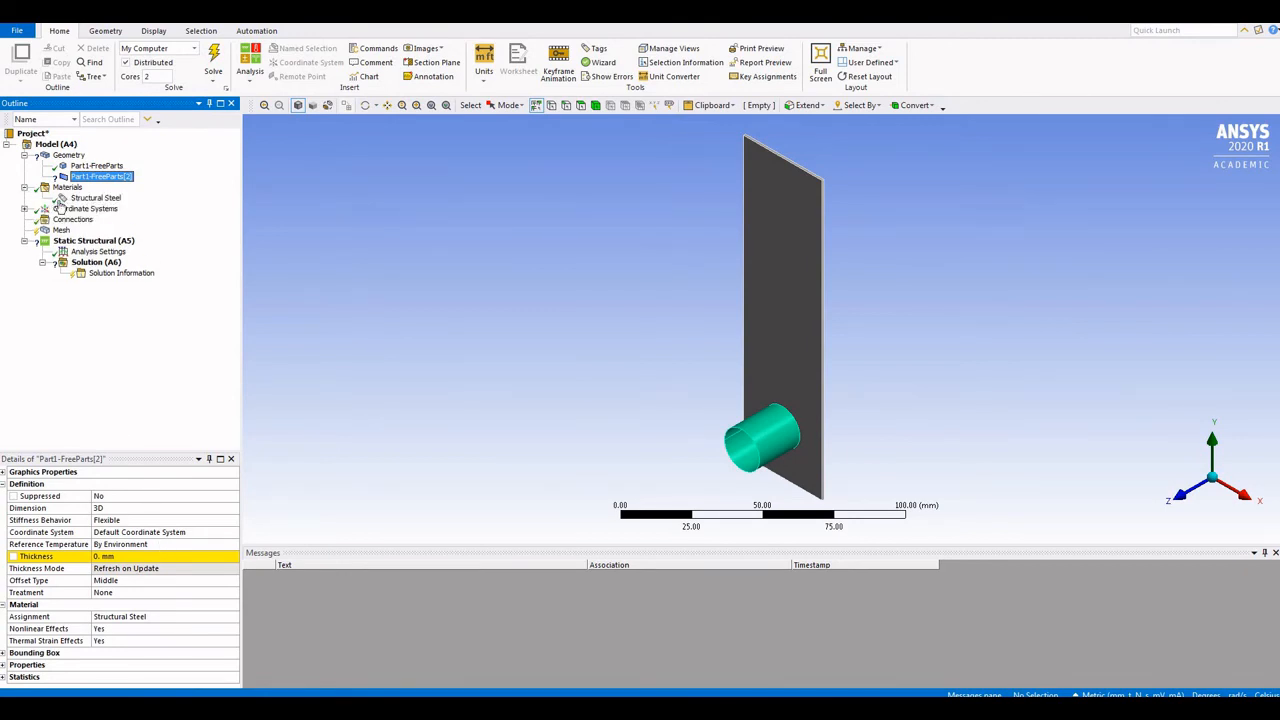
left_click(98, 202)
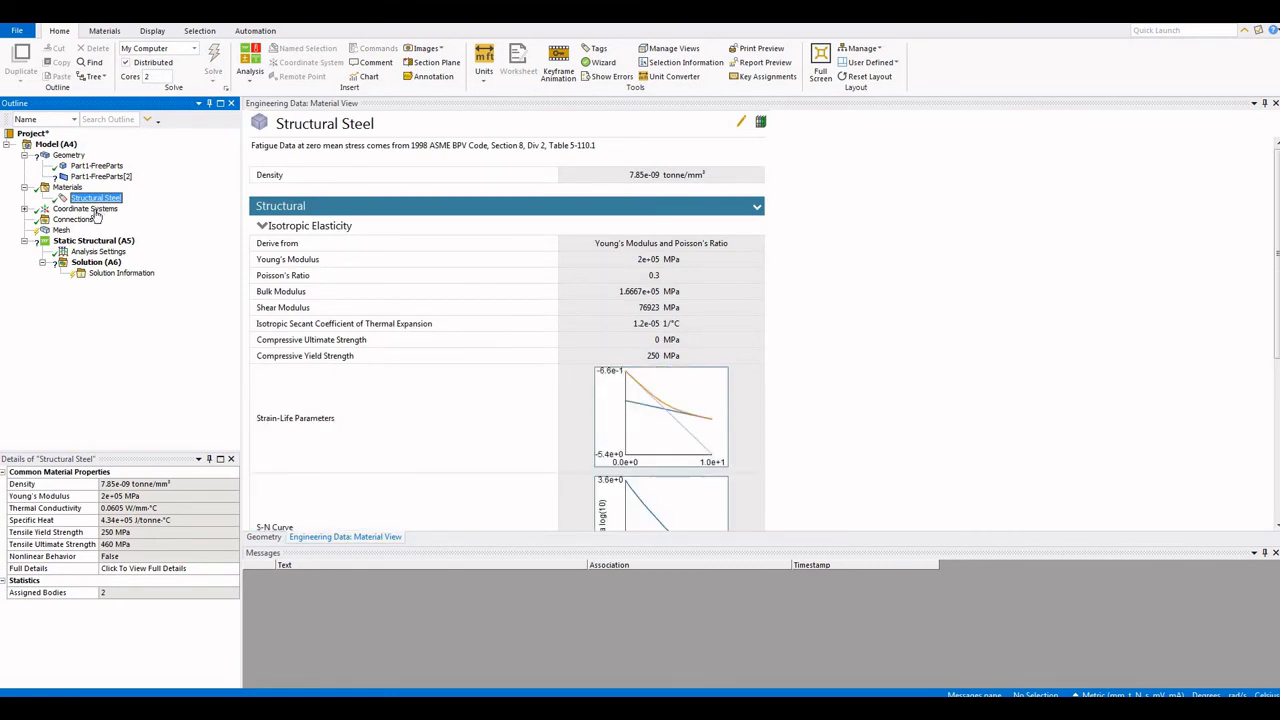
- Inspect the Global Coordinate System on the model, followed by the connection and mesh settings
left_click(24, 208)
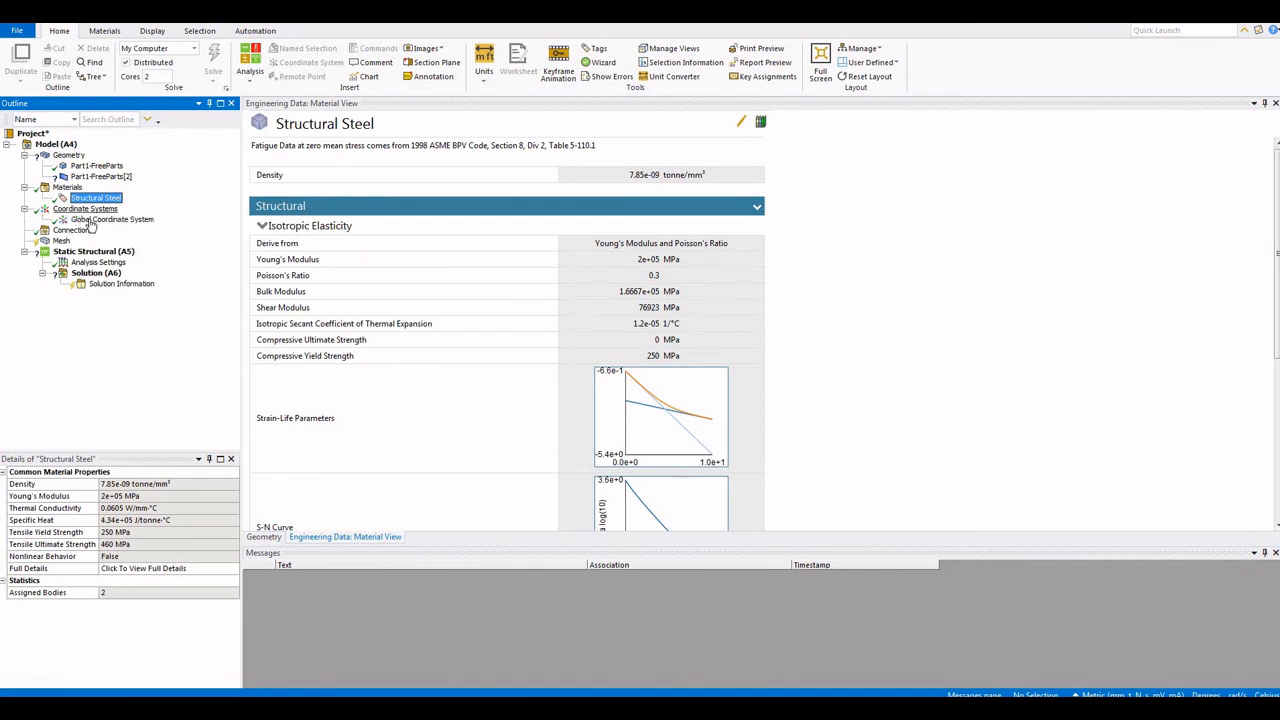
left_click(105, 219)
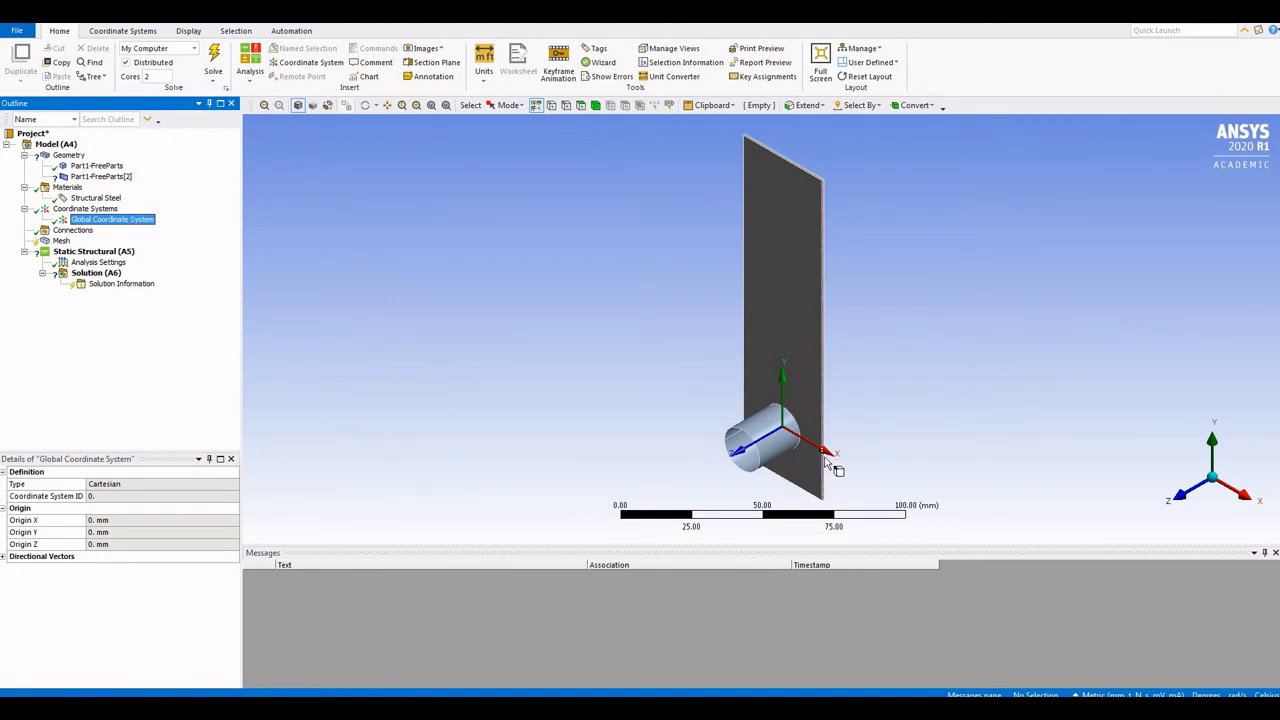
left_click(70, 230)
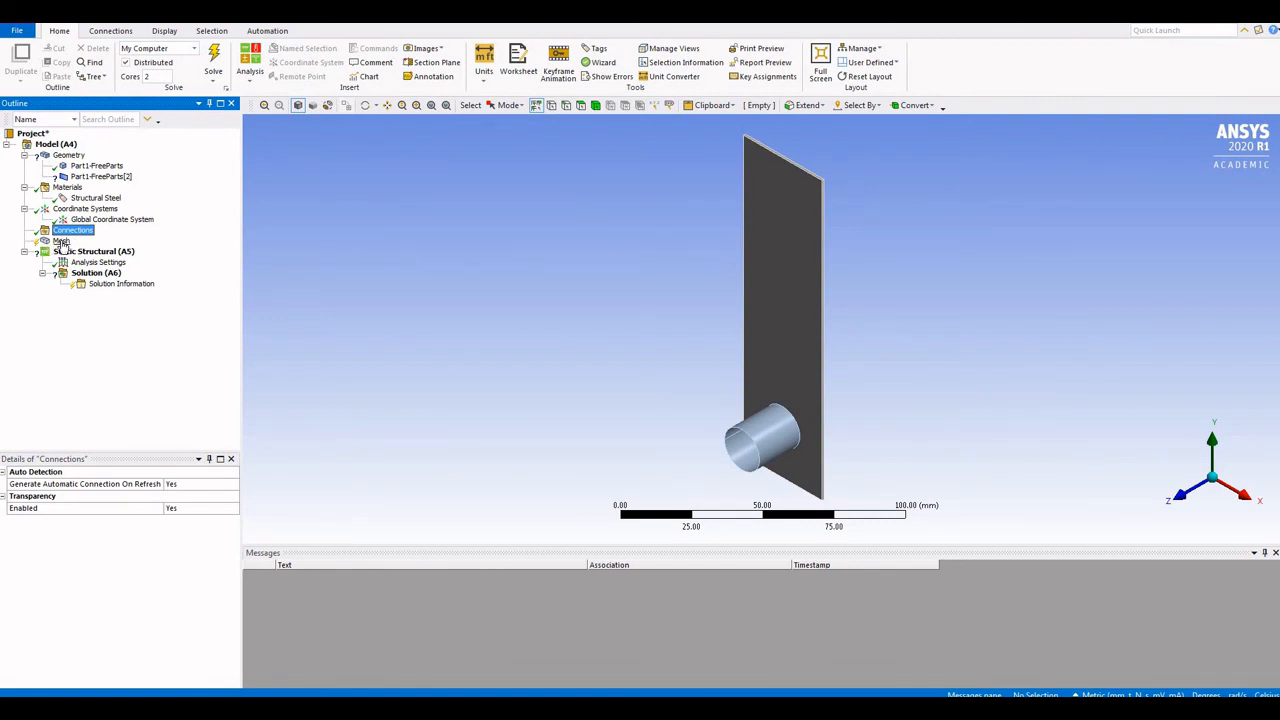
left_click(62, 241)
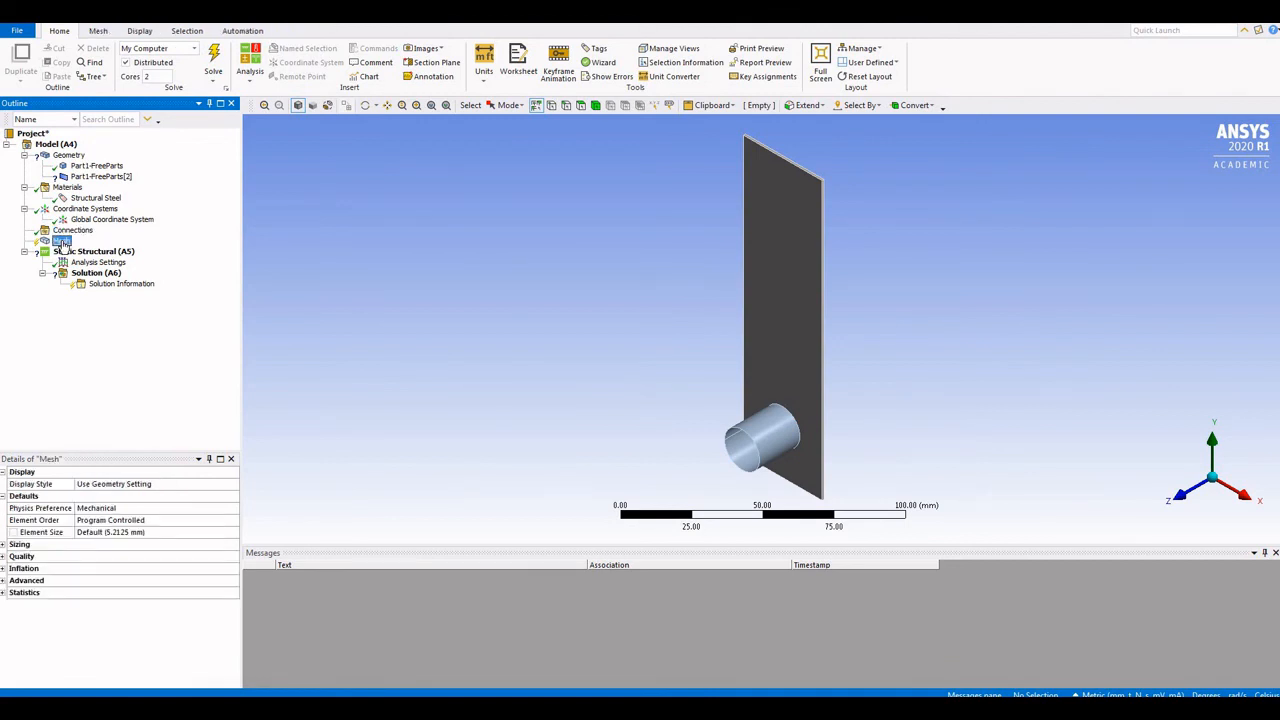